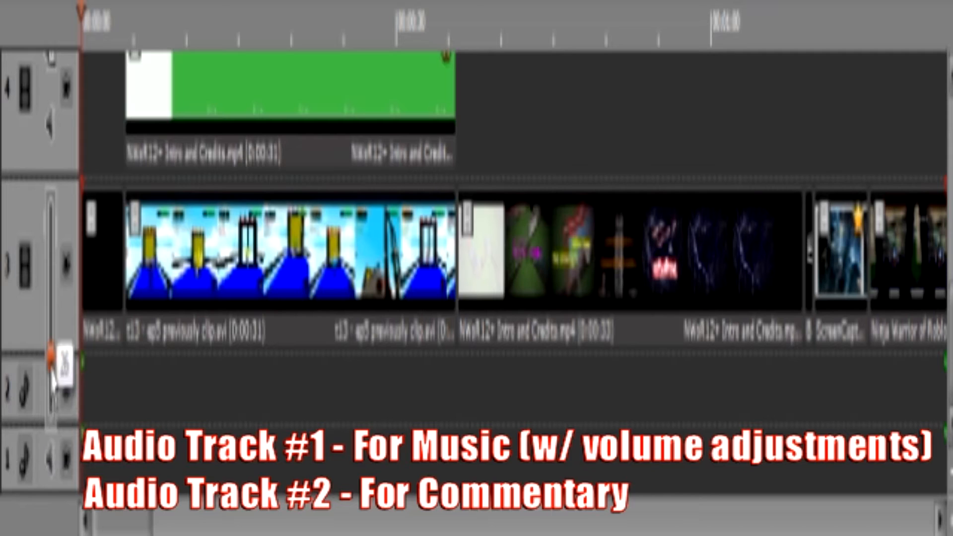
Examine the audio, video and title tracks and the clips placed on them along the timeline
{"action": "left_click_drag", "start_coordinate": [51, 370], "coordinate": [52, 367]}
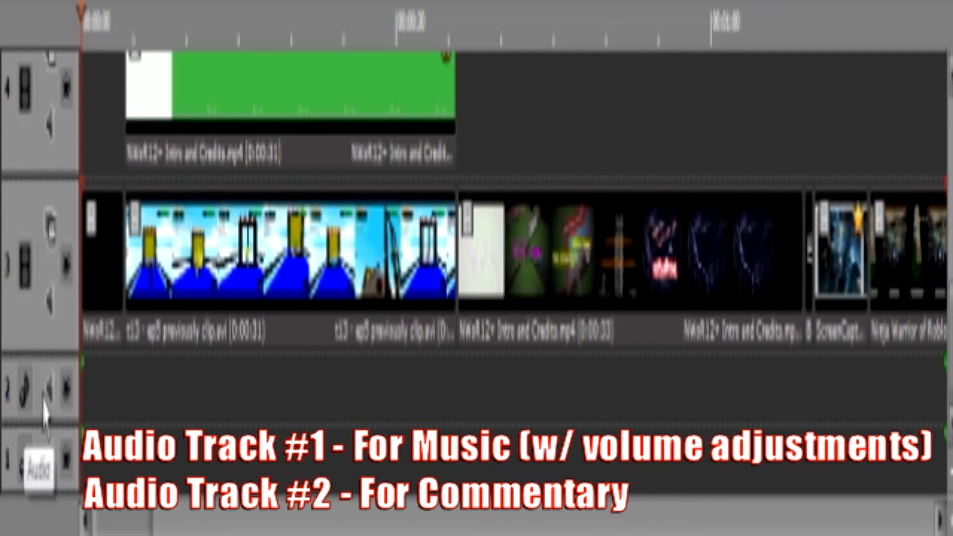
{"action": "mouse_move", "coordinate": [47, 403]}
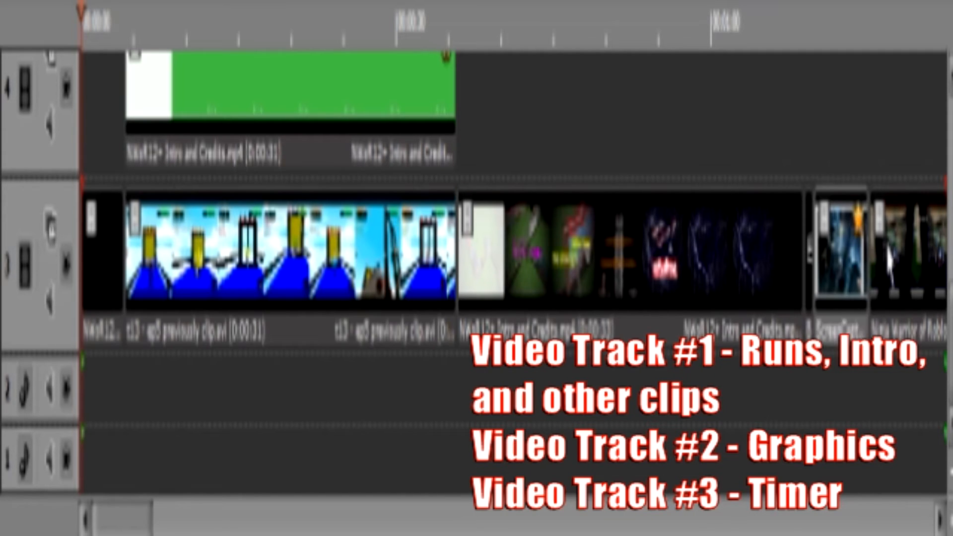
{"action": "left_click_drag", "start_coordinate": [951, 297], "coordinate": [951, 245]}
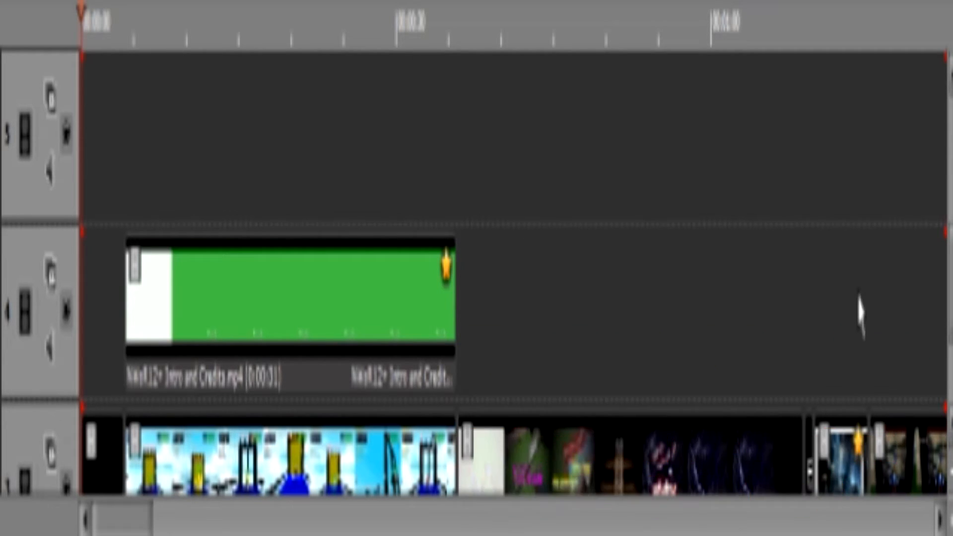
{"action": "scroll", "coordinate": [511, 273], "scroll_direction": "up", "scroll_amount": 5}
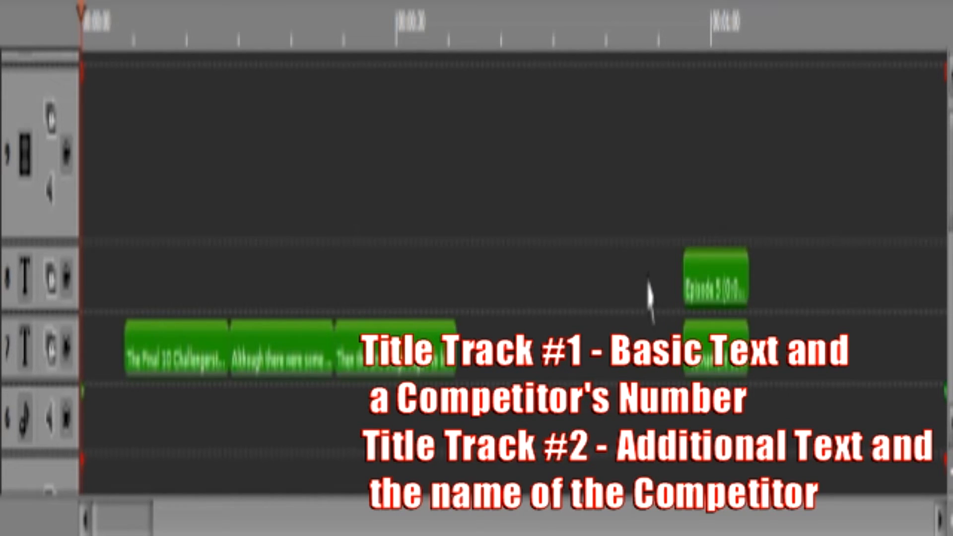
{"action": "left_click_drag", "start_coordinate": [124, 520], "coordinate": [157, 521]}
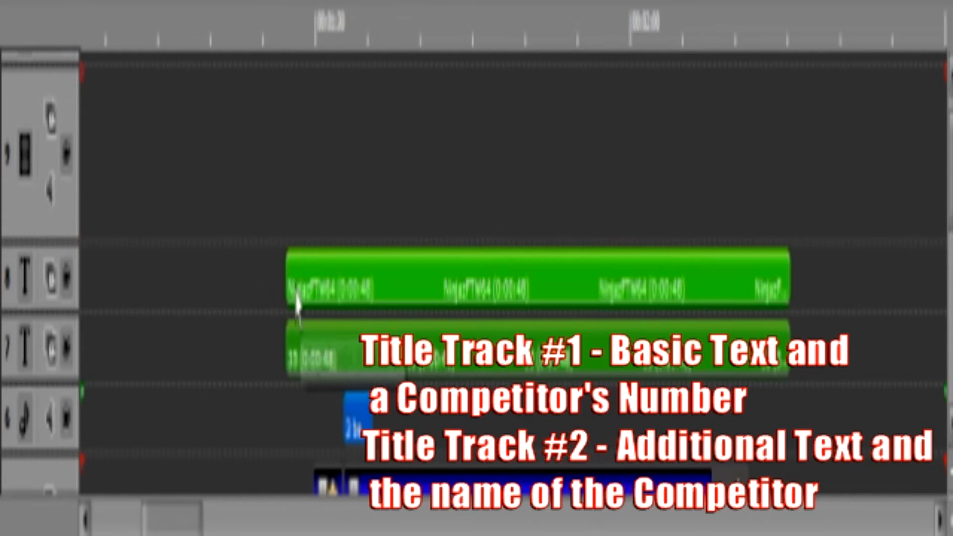
{"action": "left_click_drag", "start_coordinate": [159, 524], "coordinate": [143, 524]}
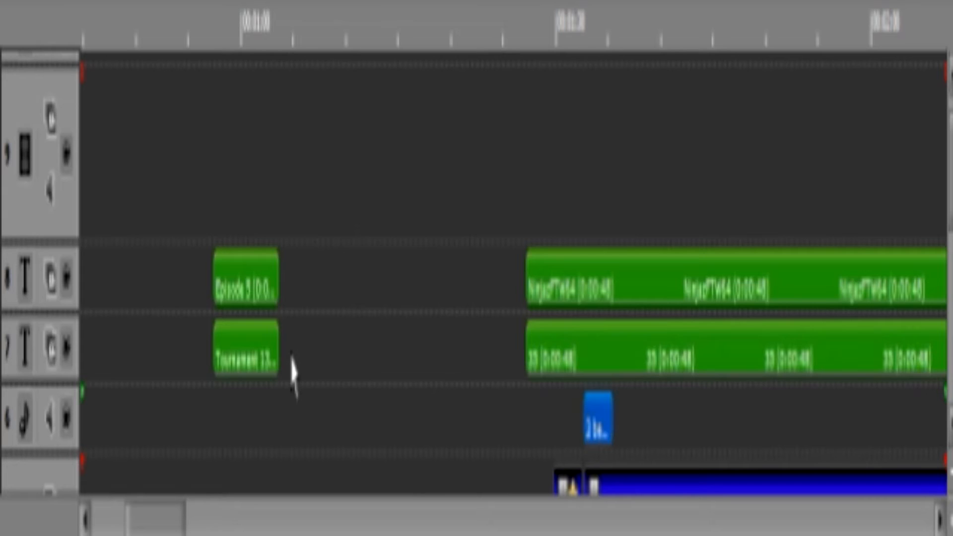
{"action": "left_click_drag", "start_coordinate": [164, 526], "coordinate": [106, 521]}
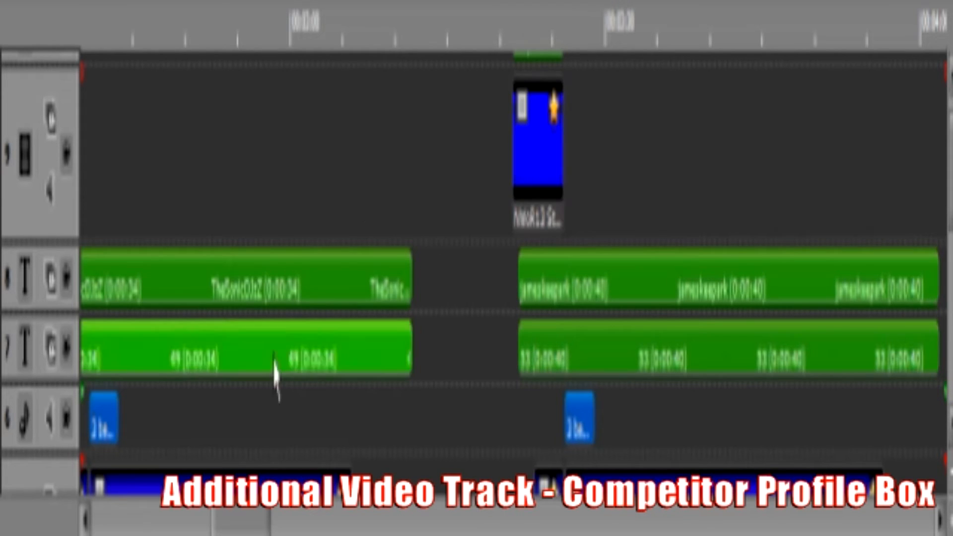
{"action": "left_click_drag", "start_coordinate": [256, 521], "coordinate": [136, 521]}
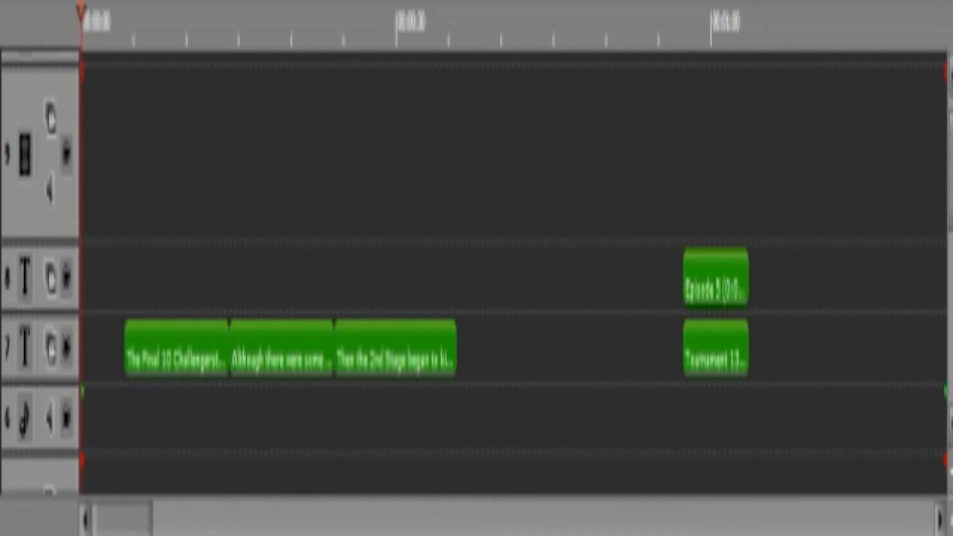
{"action": "left_click_drag", "start_coordinate": [951, 153], "coordinate": [951, 99]}
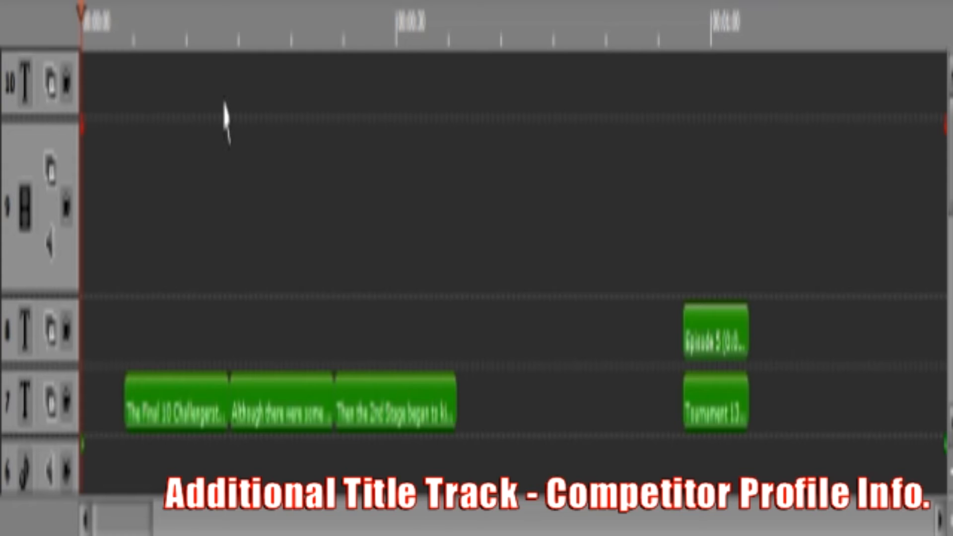
{"action": "left_click_drag", "start_coordinate": [131, 519], "coordinate": [193, 519]}
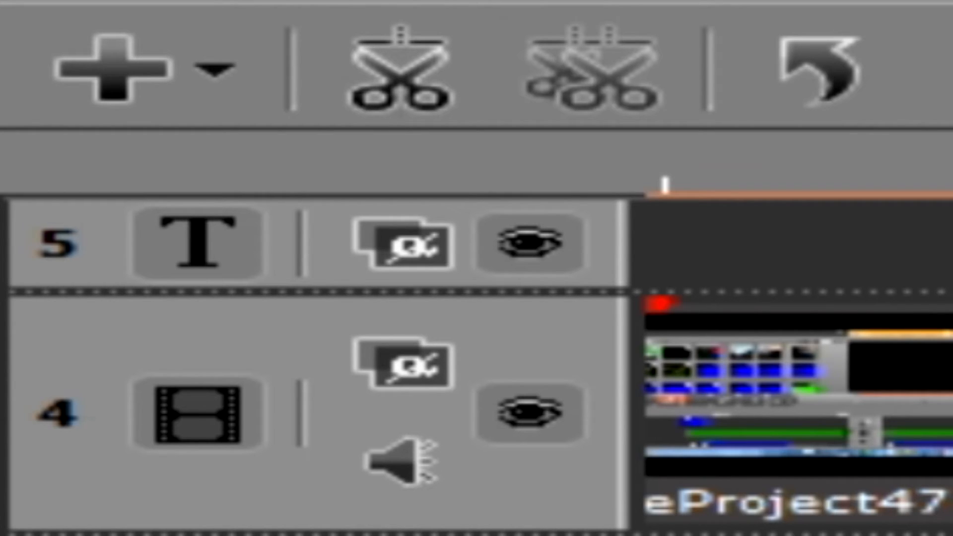
Add a new video track to the timeline and try to move it up in the track order
{"action": "left_click", "coordinate": [204, 74]}
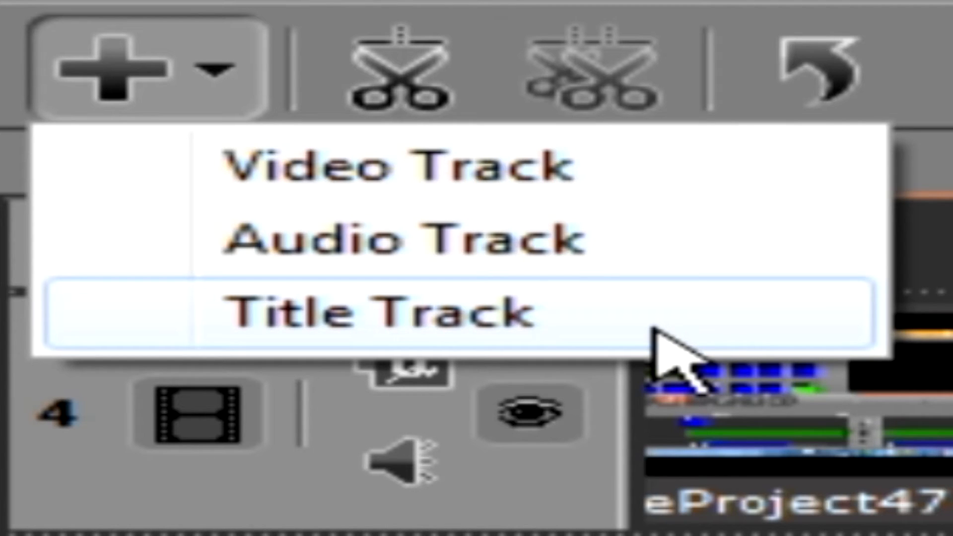
{"action": "left_click", "coordinate": [547, 185]}
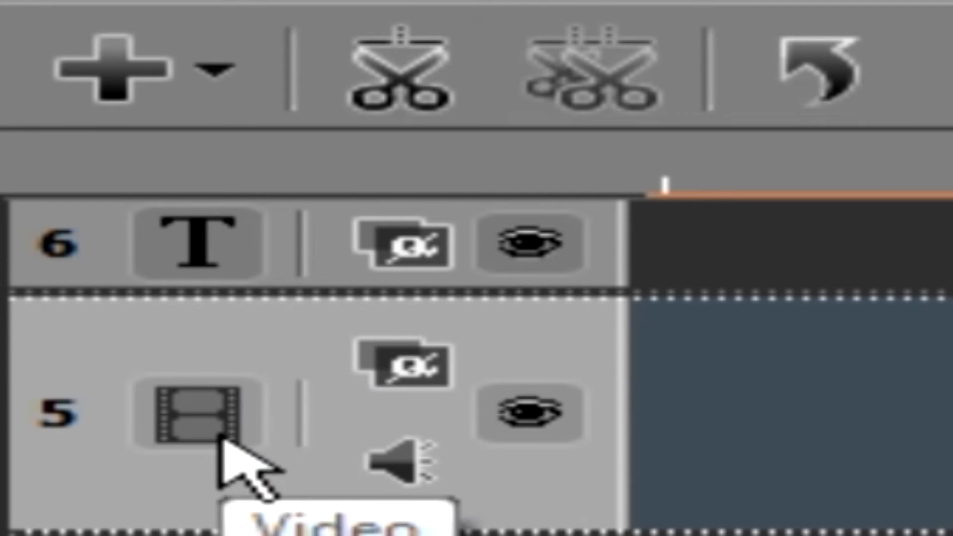
{"action": "left_click_drag", "start_coordinate": [219, 449], "coordinate": [207, 329]}
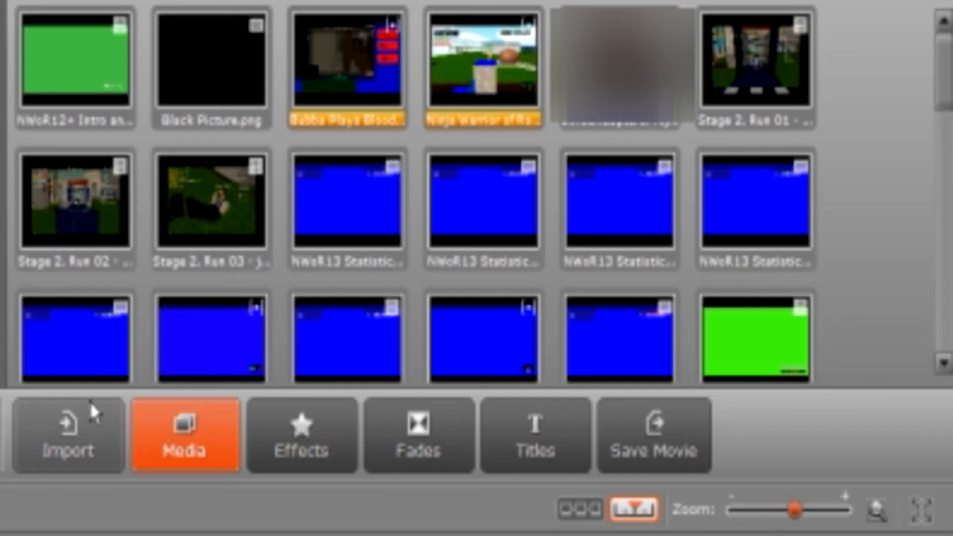
View the media import options and return to the project's media library
{"action": "left_click", "coordinate": [73, 422]}
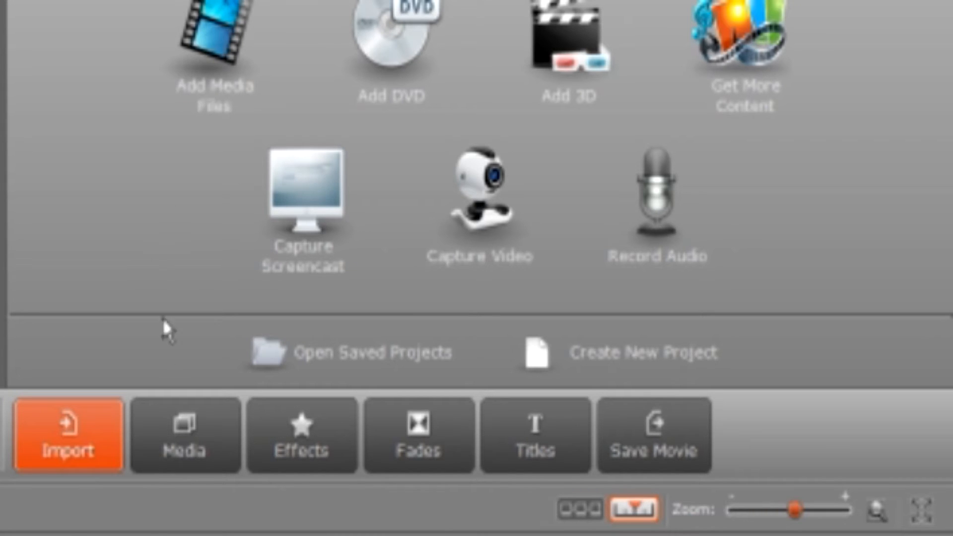
{"action": "left_click", "coordinate": [199, 464]}
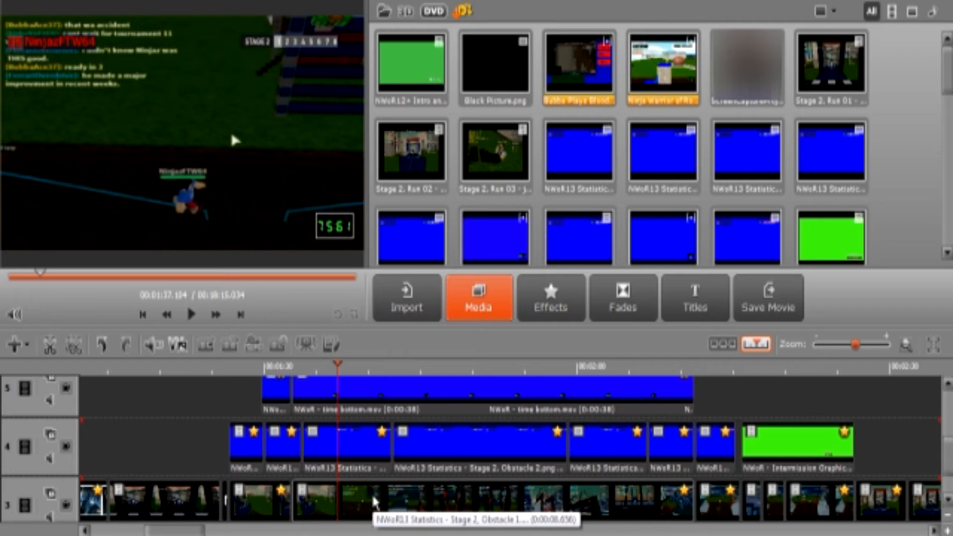
Choose the Crop transform effect for the long run clip on video track 3 and turn off its proportion lock
{"action": "left_click", "coordinate": [373, 502]}
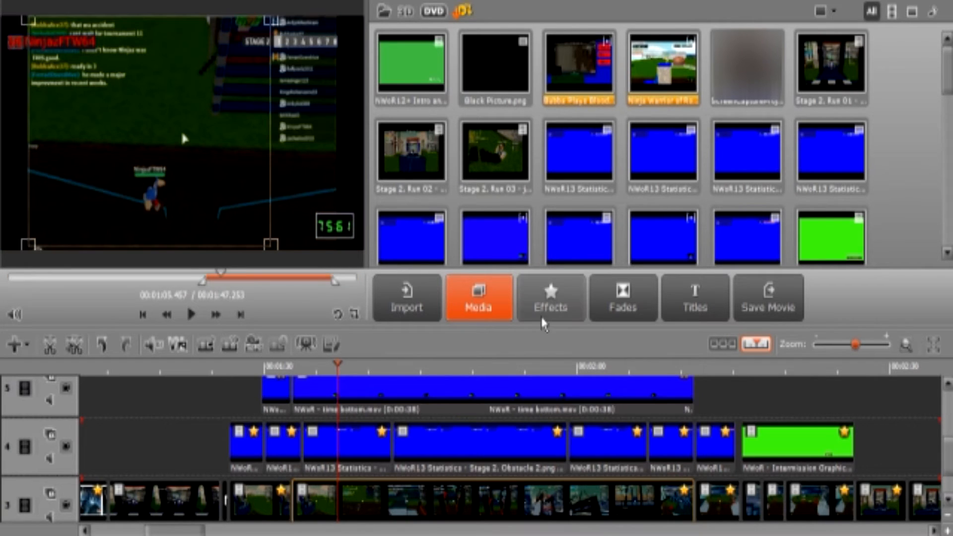
{"action": "left_click", "coordinate": [551, 308]}
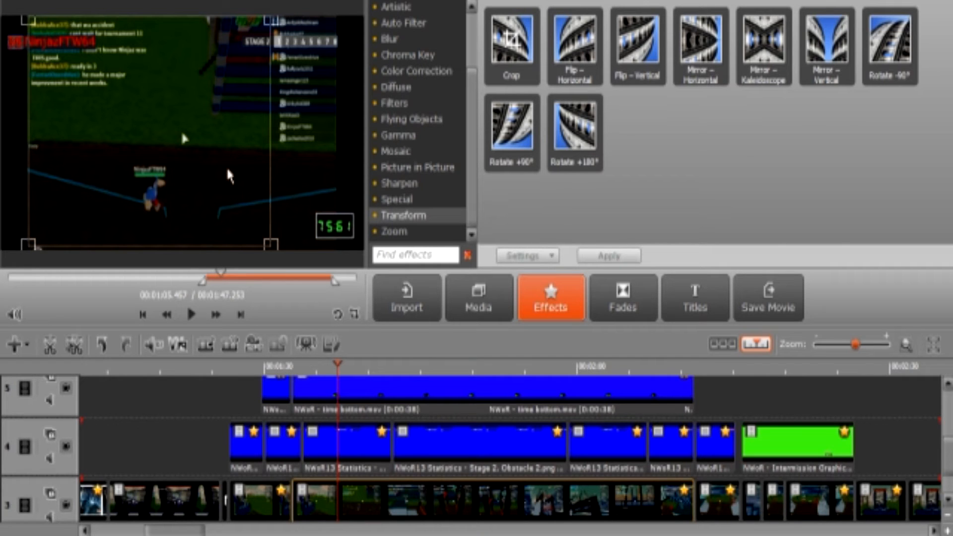
{"action": "left_click", "coordinate": [237, 401]}
{"action": "left_click", "coordinate": [347, 500]}
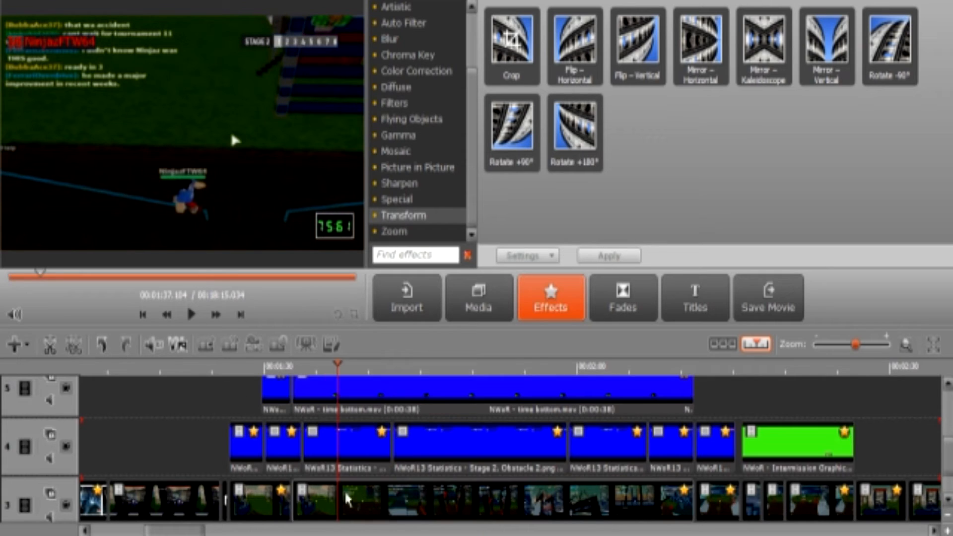
{"action": "left_click", "coordinate": [512, 64]}
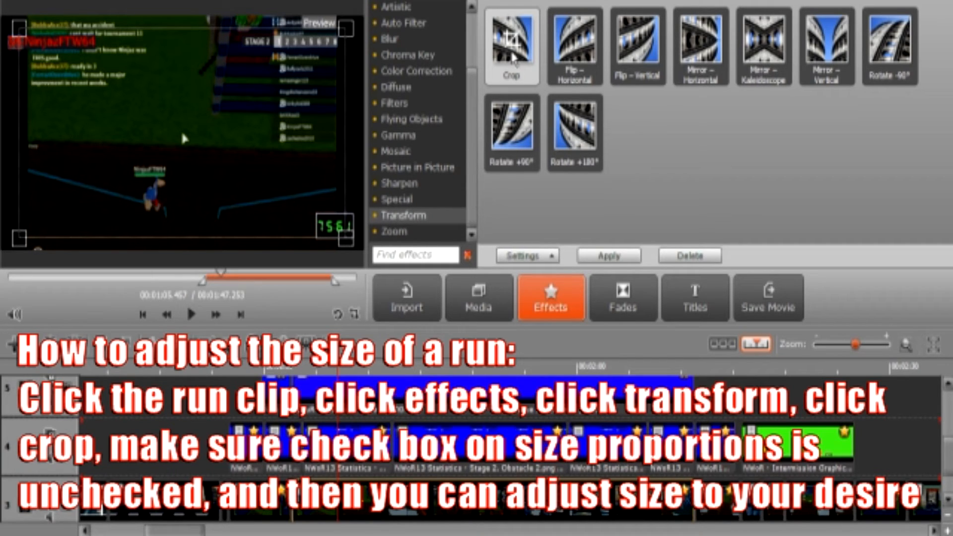
{"action": "left_click", "coordinate": [552, 256]}
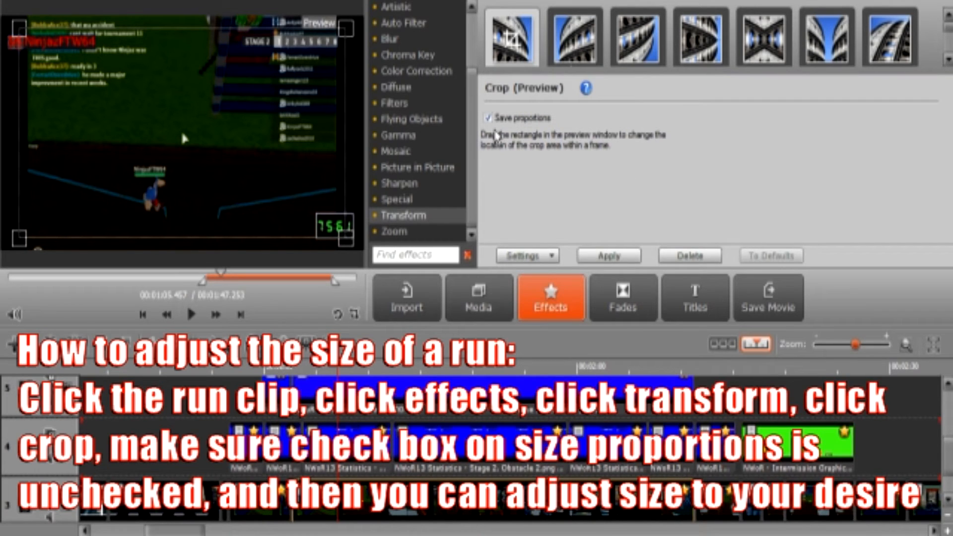
{"action": "left_click", "coordinate": [487, 118]}
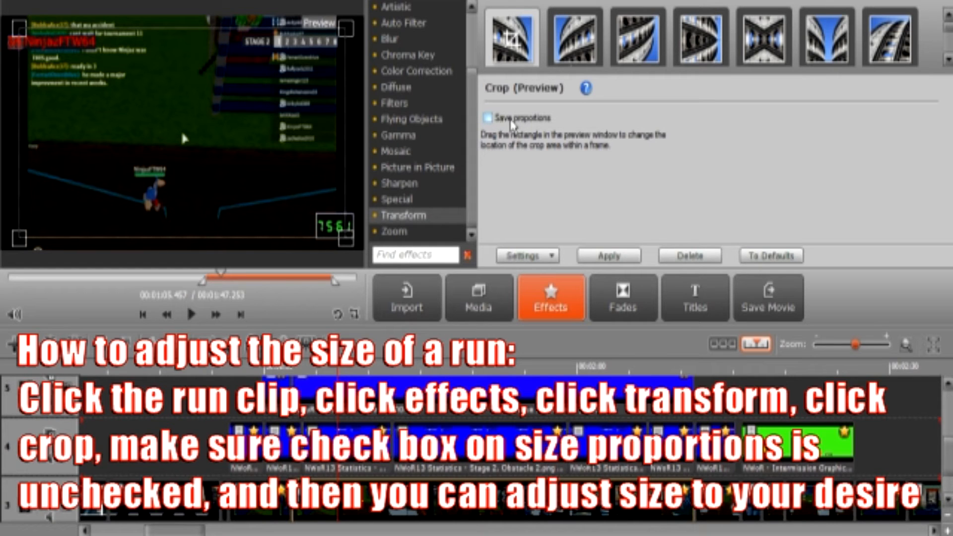
Resize the run clip's crop rectangle to left 49, top 0 and height 359, and narrow it from the right to exclude the player list
{"action": "left_click_drag", "start_coordinate": [346, 244], "coordinate": [336, 254]}
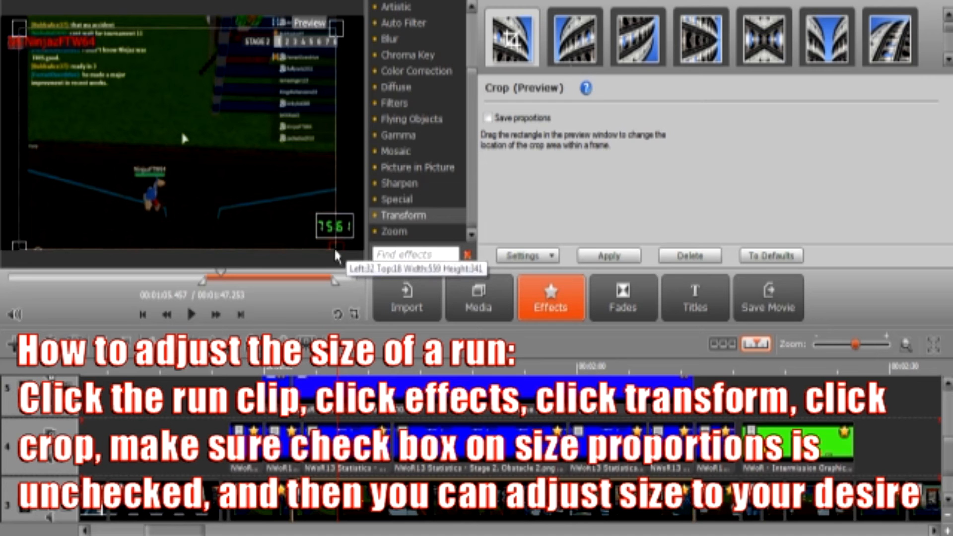
{"action": "left_click_drag", "start_coordinate": [19, 27], "coordinate": [33, 21]}
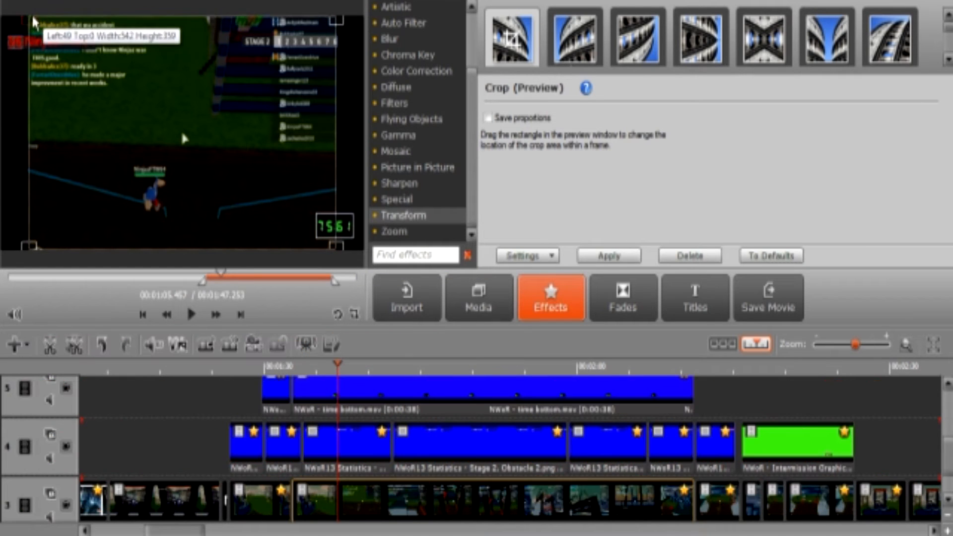
{"action": "left_click_drag", "start_coordinate": [336, 246], "coordinate": [272, 247]}
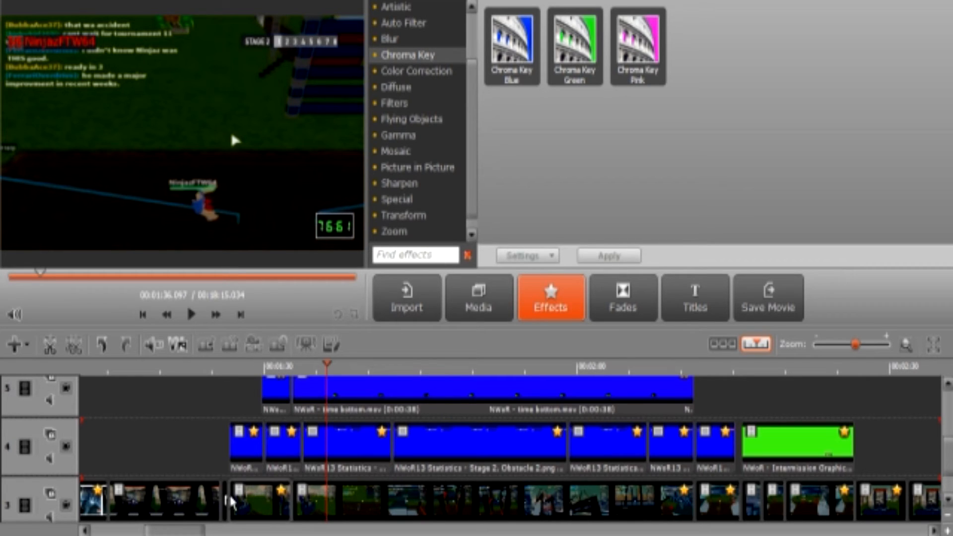
Delete the Chroma Key Blue effect from the Stage 2, Obstacle 1 statistics clip on track 4
{"action": "left_click", "coordinate": [343, 446]}
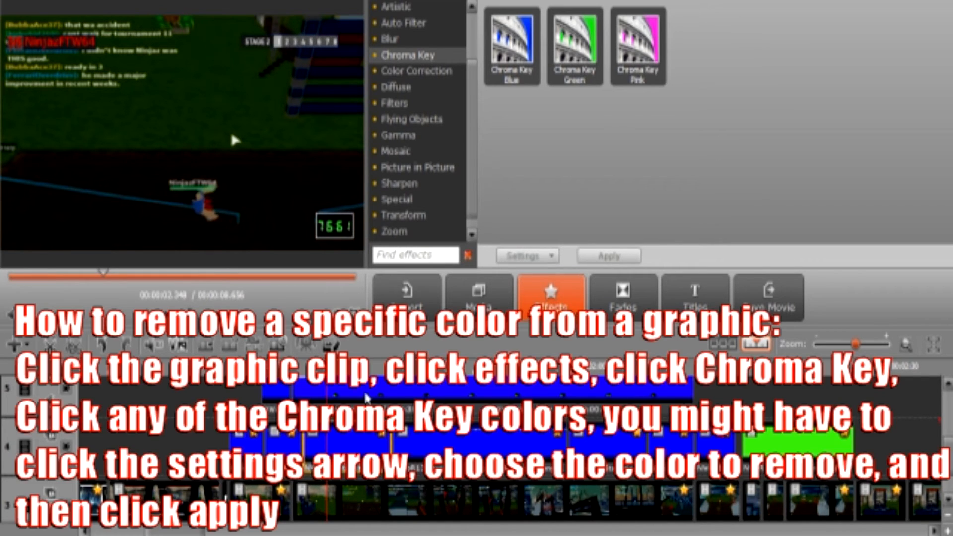
{"action": "left_click", "coordinate": [523, 70]}
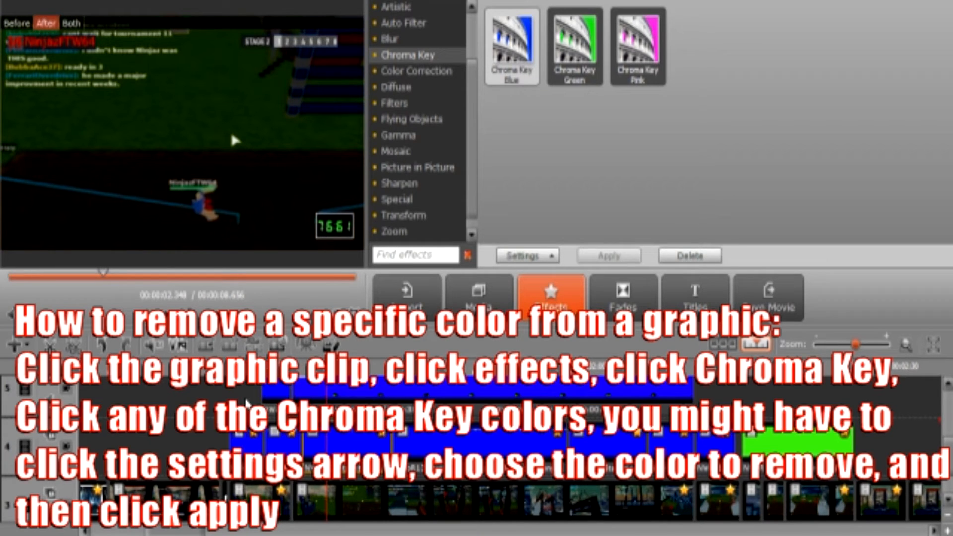
{"action": "left_click", "coordinate": [347, 450]}
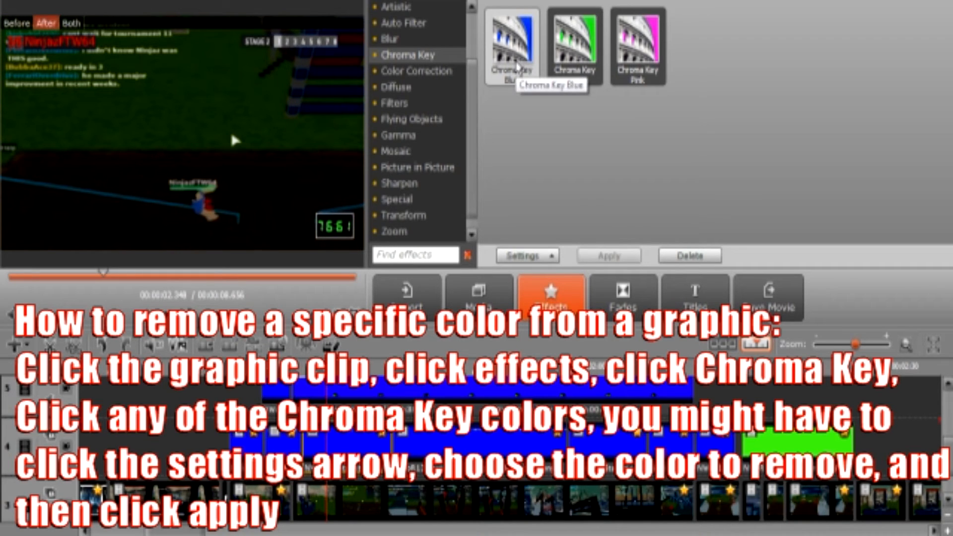
{"action": "left_click", "coordinate": [690, 256]}
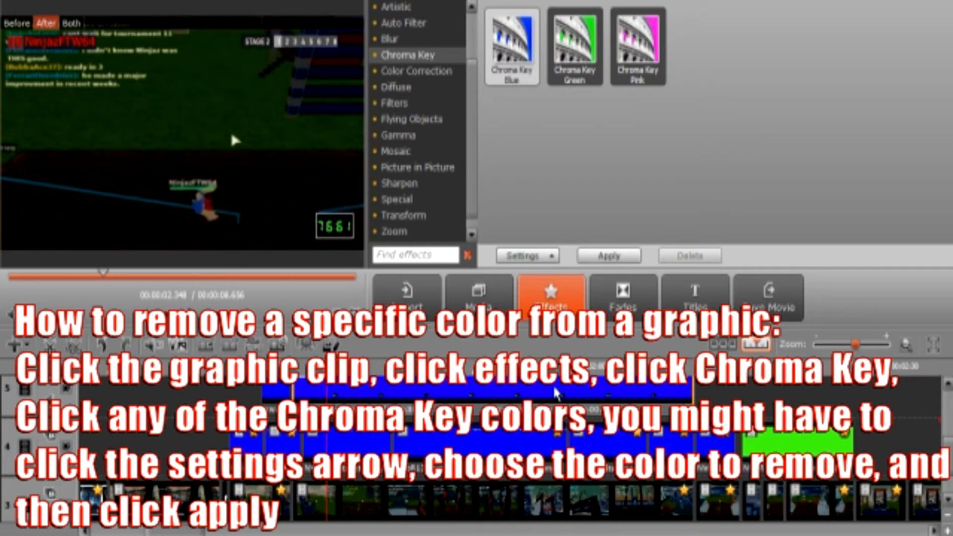
Select the "NWoR - time bottom.mov" clip and preview the overlay graphics with the playhead at 00:01:37.775
{"action": "left_click", "coordinate": [555, 393]}
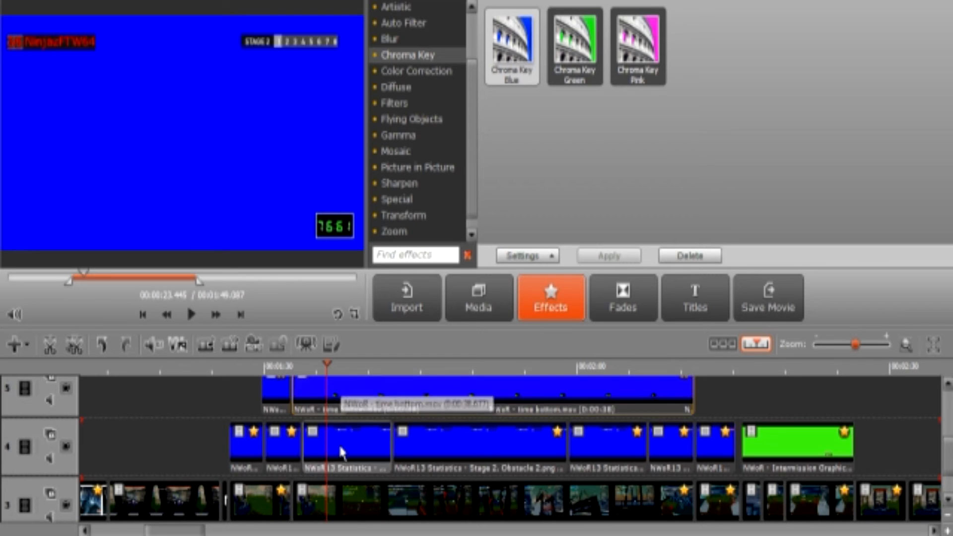
{"action": "left_click_drag", "start_coordinate": [326, 367], "coordinate": [351, 364]}
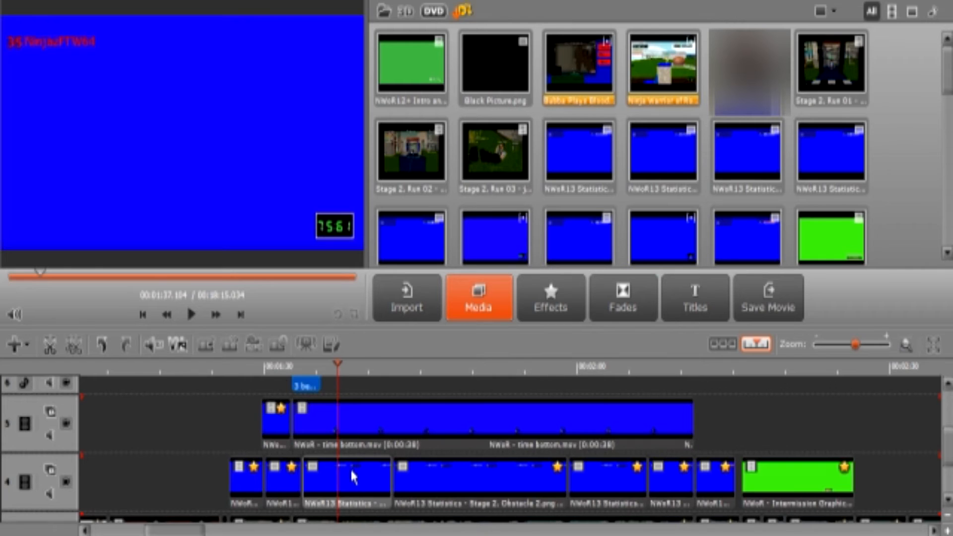
{"action": "left_click_drag", "start_coordinate": [337, 385], "coordinate": [343, 385]}
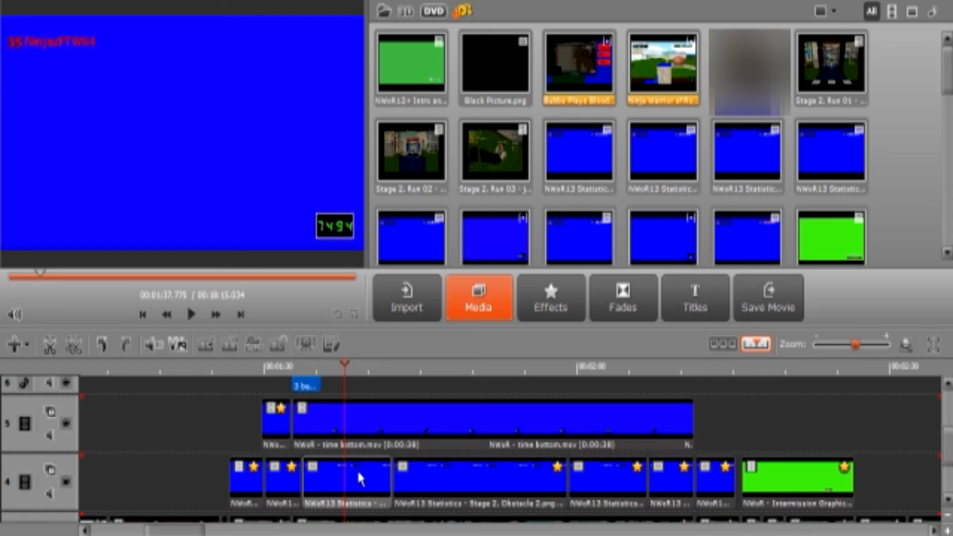